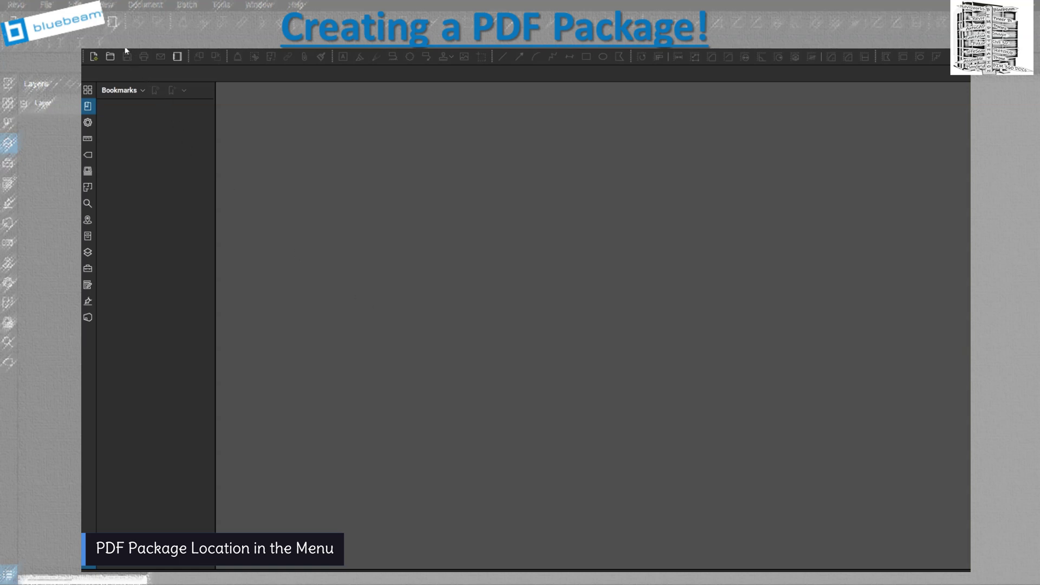
- Open the File menu to show the Create options, including PDF Package
{"action": "left_click", "coordinate": [125, 51]}
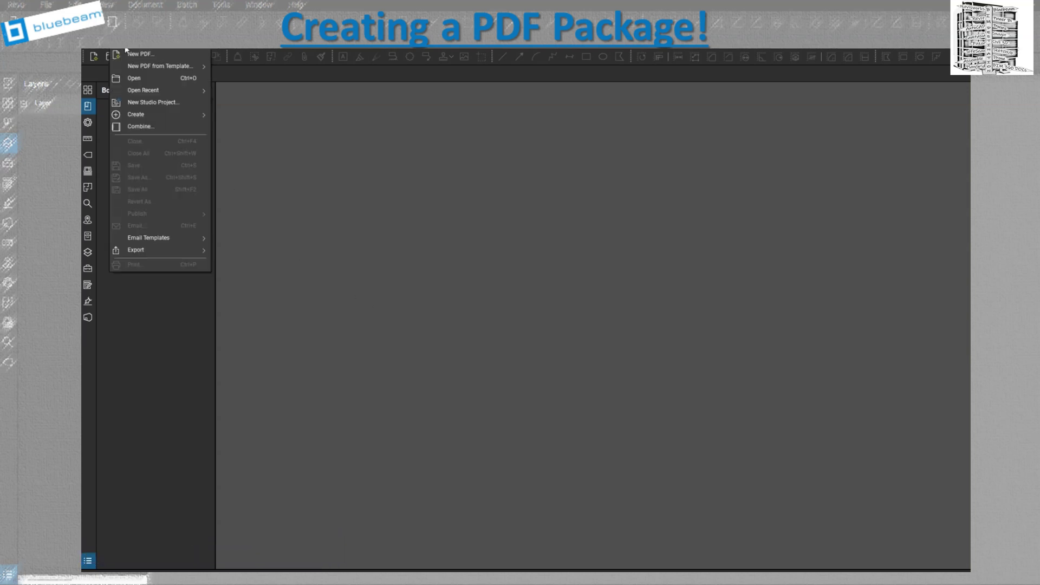
{"action": "mouse_move", "coordinate": [136, 115]}
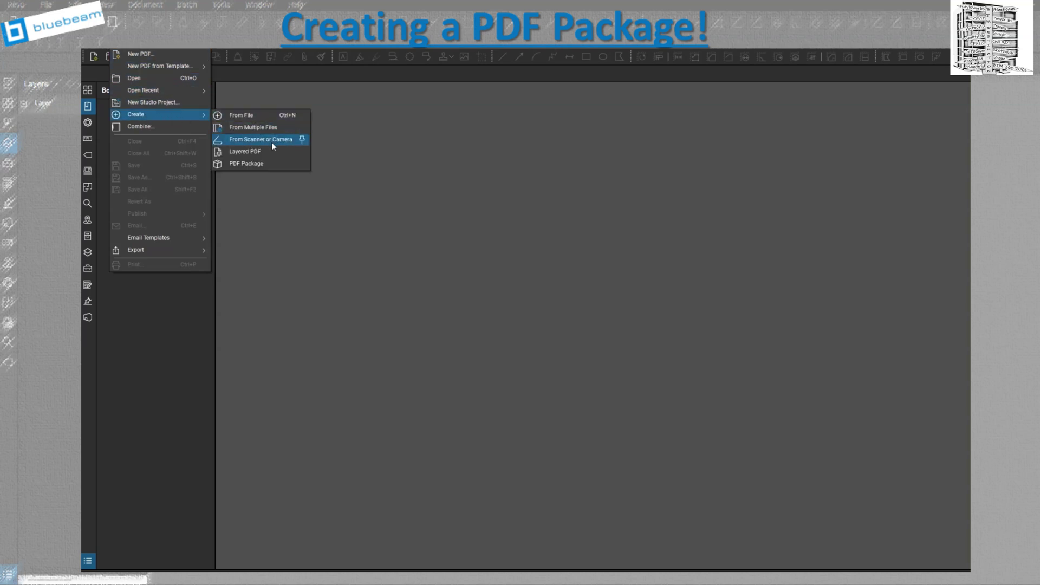
- Create a PDF package with eight files: lighting, power, Excel, image, HVAC and plumbing
{"action": "left_click", "coordinate": [237, 164]}
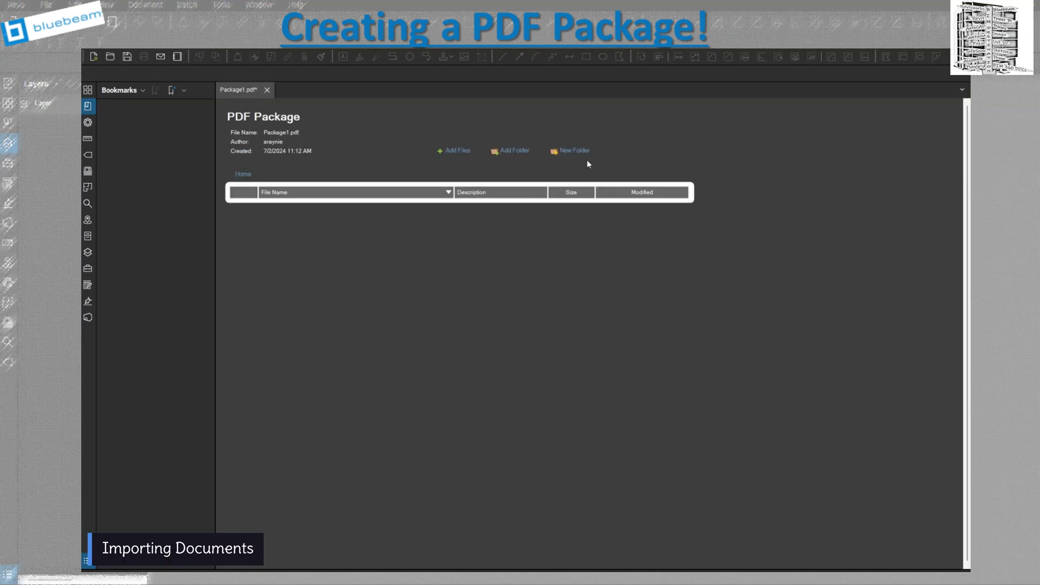
{"action": "left_click", "coordinate": [453, 150]}
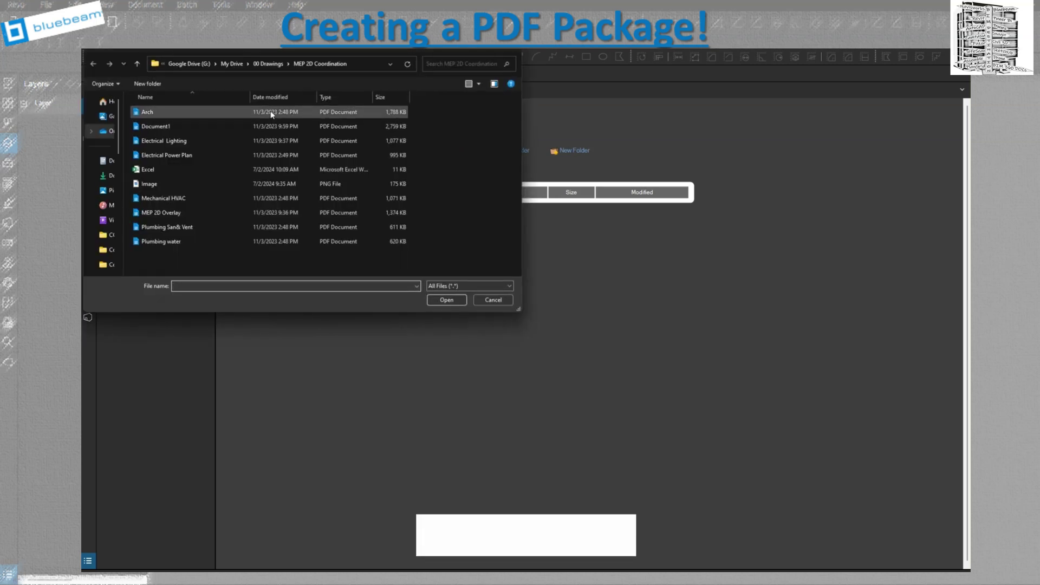
{"action": "left_click", "coordinate": [204, 111]}
{"action": "left_click", "coordinate": [194, 140], "text": "ctrl"}
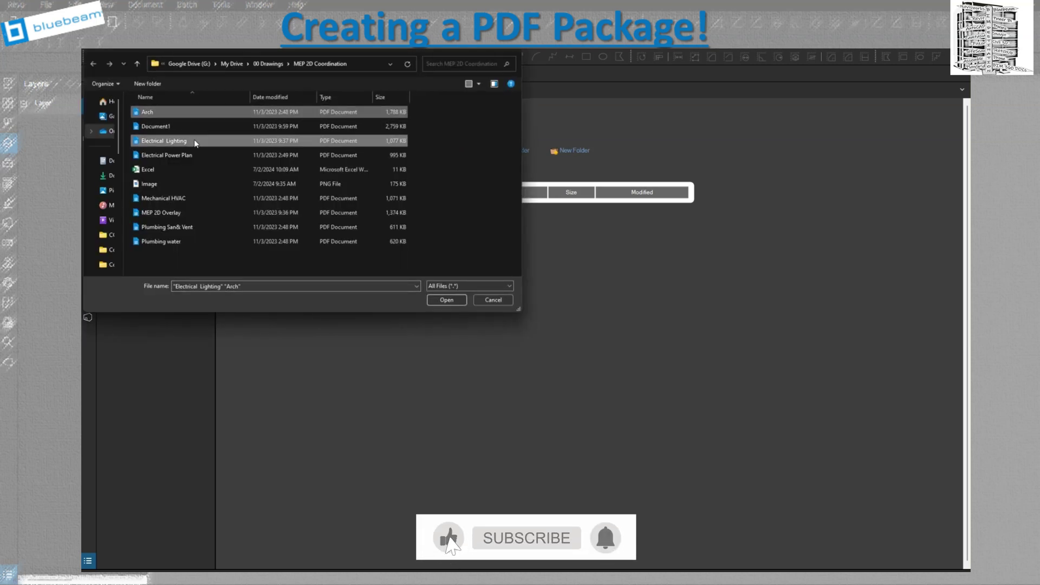
{"action": "left_click", "coordinate": [185, 169], "text": "ctrl"}
{"action": "left_click", "coordinate": [186, 199], "text": "ctrl"}
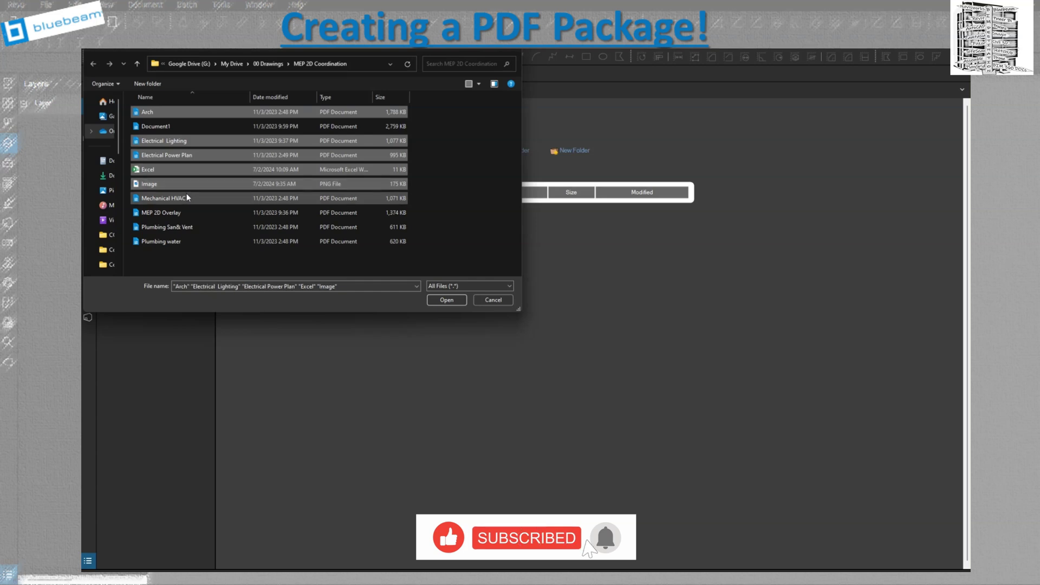
{"action": "left_click", "coordinate": [187, 226], "text": "ctrl"}
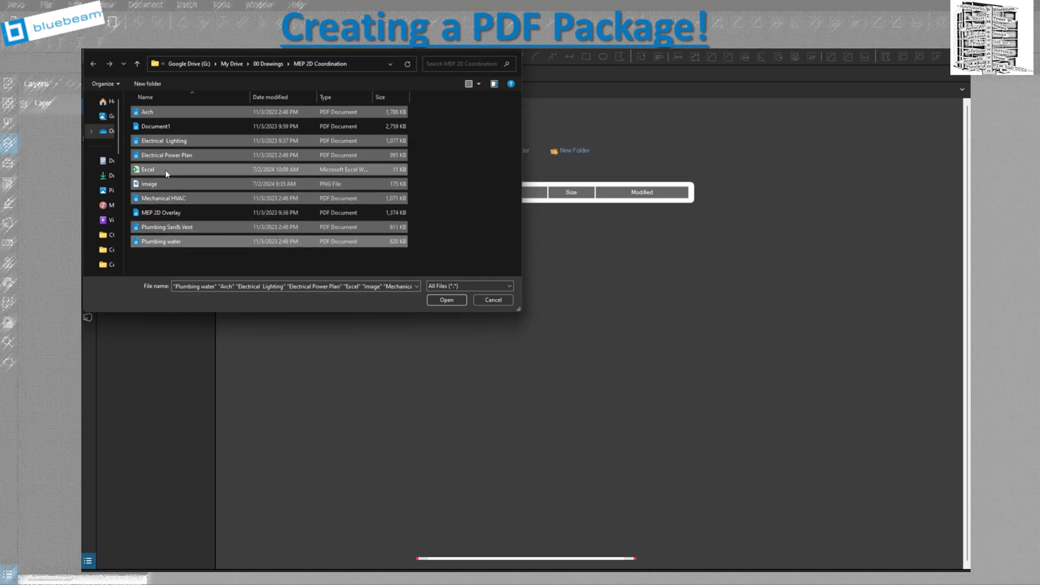
{"action": "left_click", "coordinate": [444, 300]}
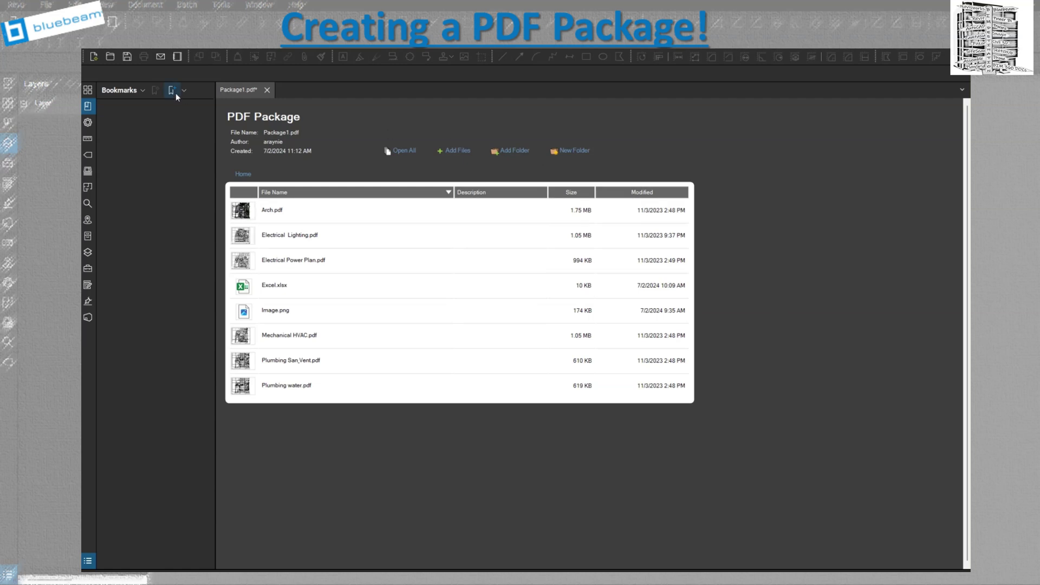
- Save the package, keeping the default name Package1
{"action": "left_click", "coordinate": [123, 61]}
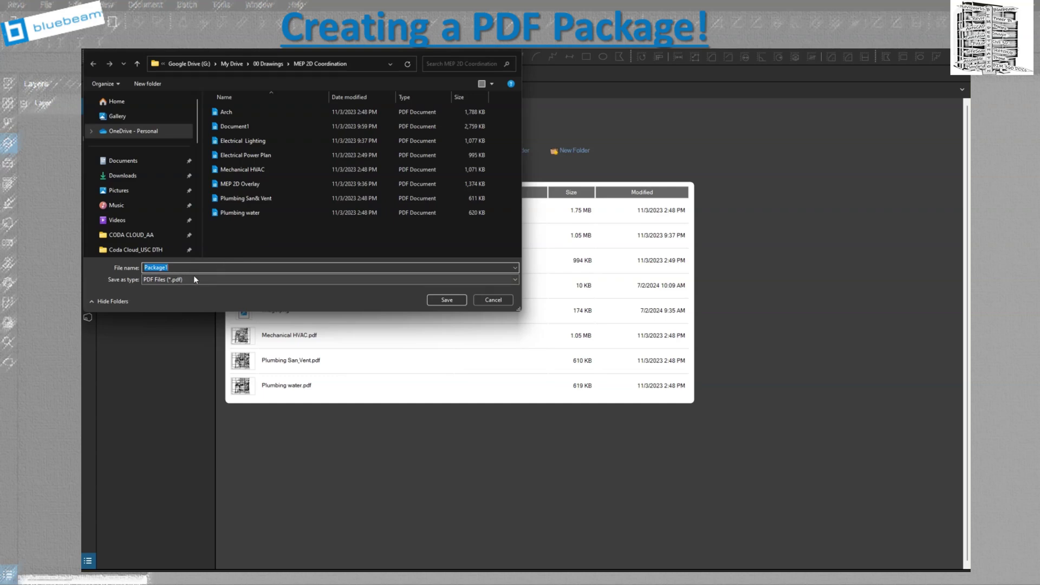
{"action": "left_click", "coordinate": [452, 301]}
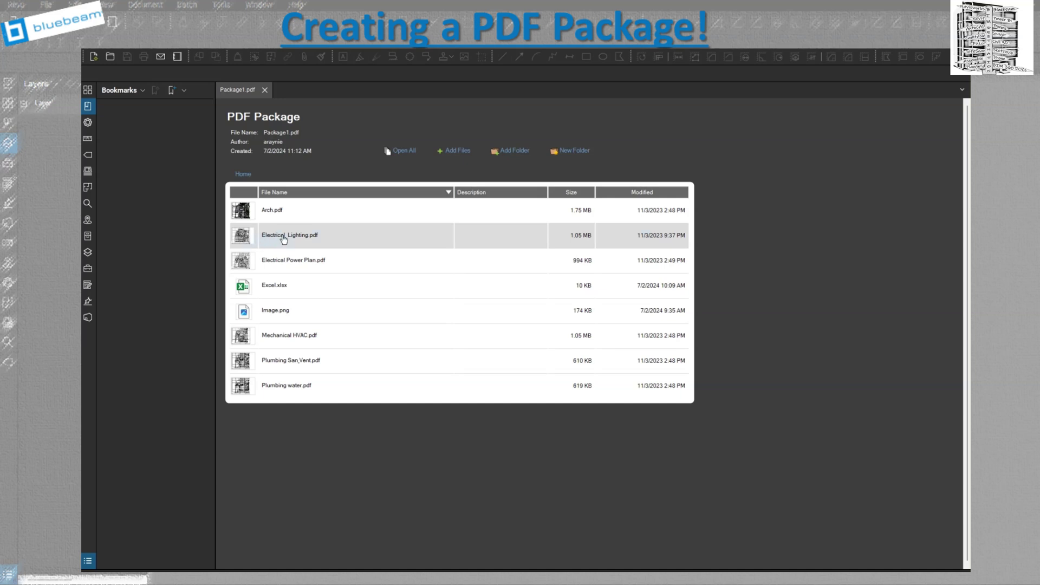
{"action": "left_click", "coordinate": [259, 290]}
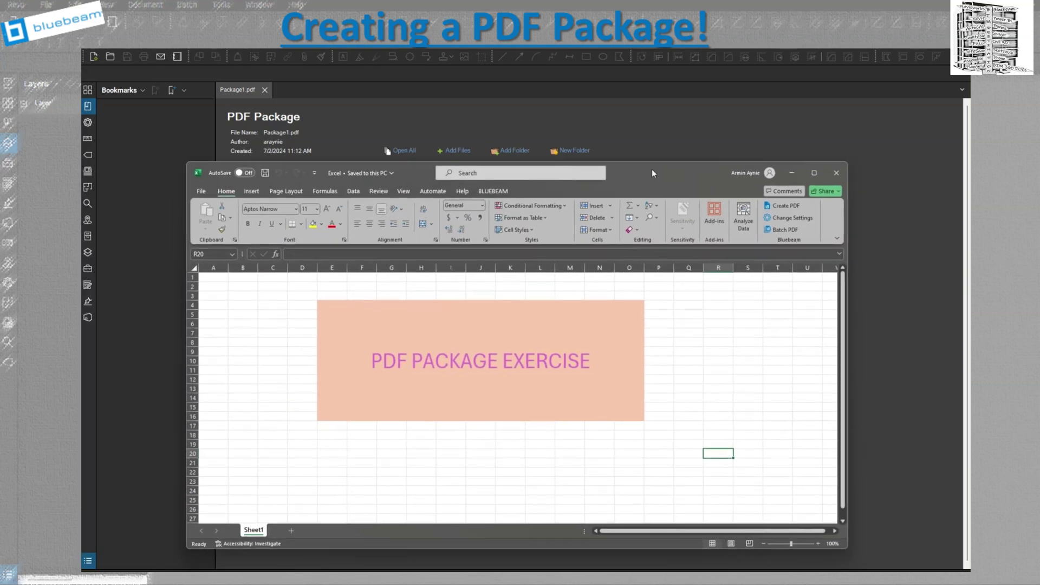
{"action": "left_click", "coordinate": [808, 171]}
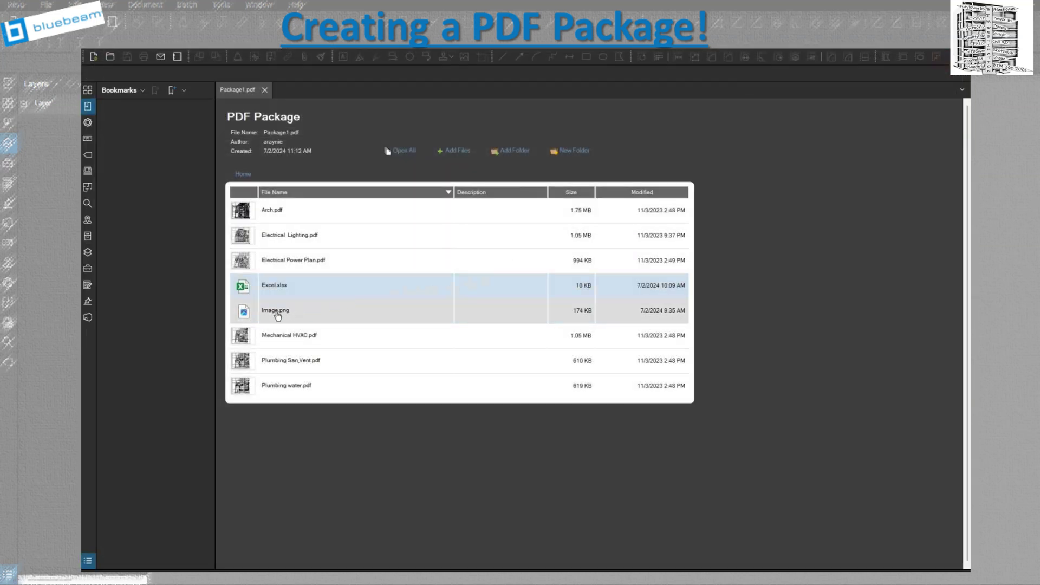
- Open Electrical Lighting.pdf and draw a cloud callout reading 'Removed' around the upper-right room's fixtures
{"action": "double_click", "coordinate": [279, 239]}
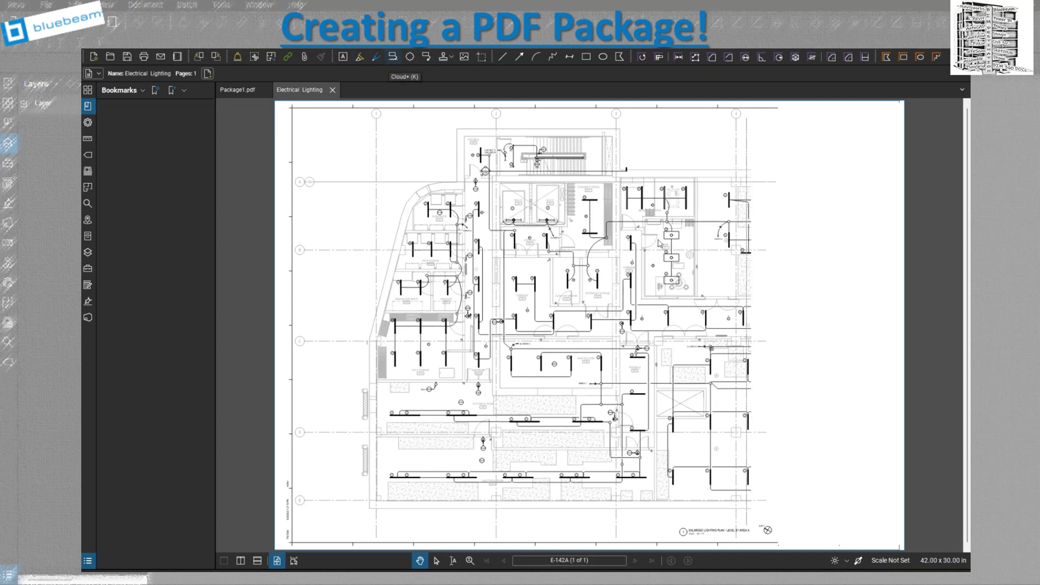
{"action": "key", "text": "k"}
{"action": "left_click_drag", "start_coordinate": [642, 217], "coordinate": [696, 292]}
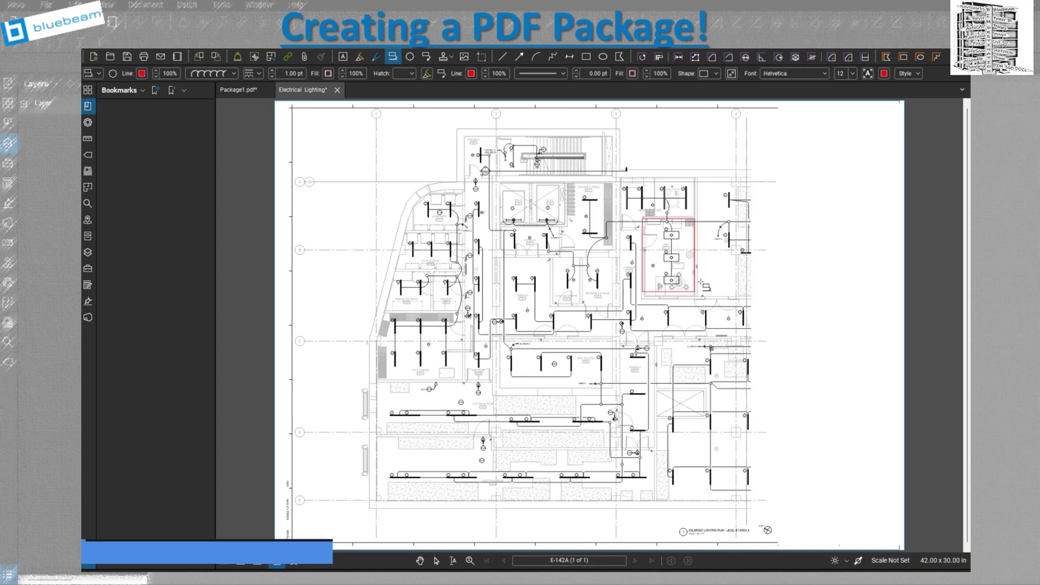
{"action": "left_click", "coordinate": [766, 202]}
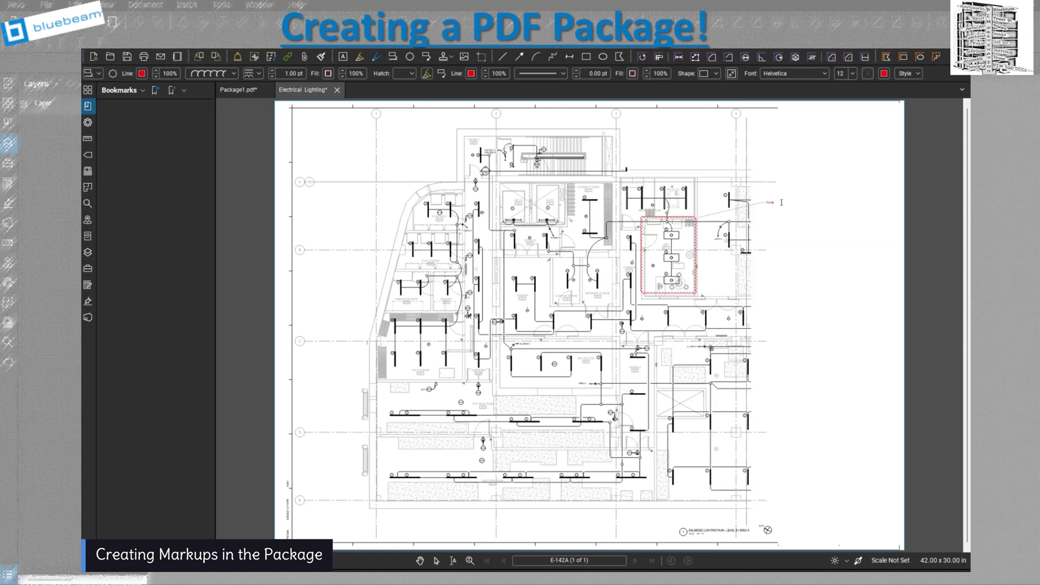
{"action": "type", "text": "ved"}
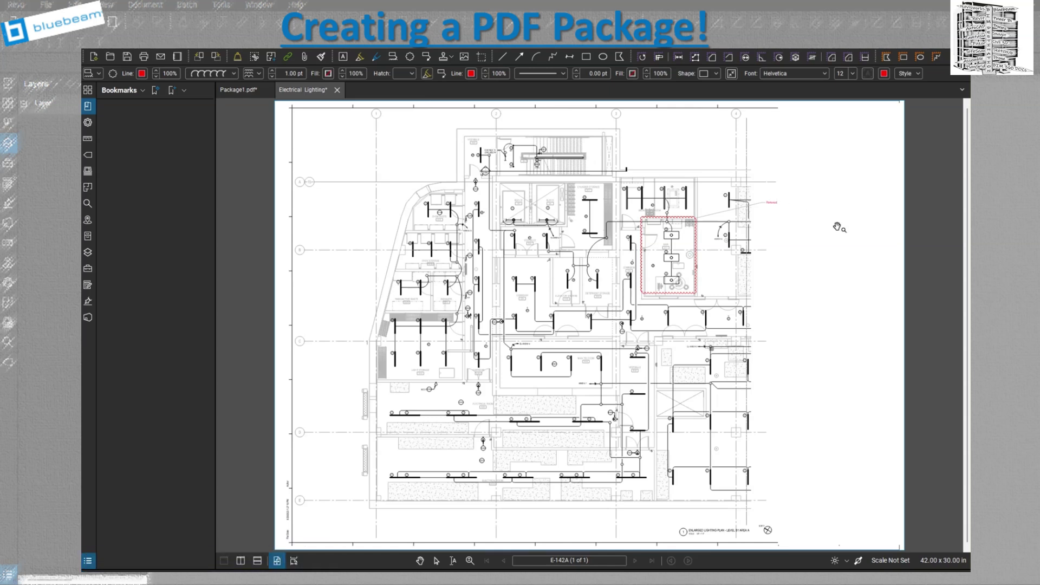
- Enlarge the callout text box so 'Removed' fits, then save the lighting sheet
{"action": "left_click", "coordinate": [754, 207]}
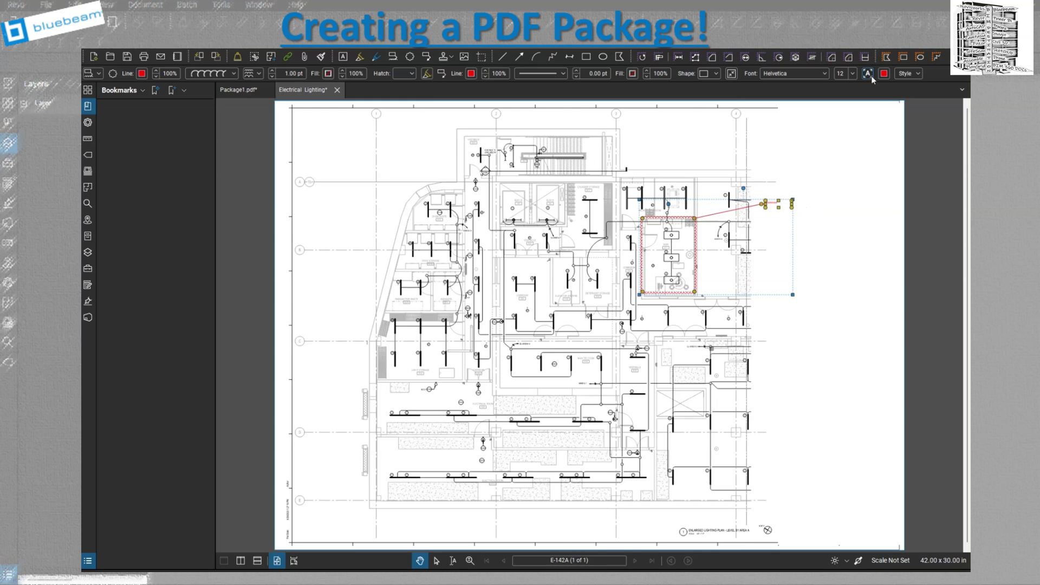
{"action": "left_click", "coordinate": [770, 209]}
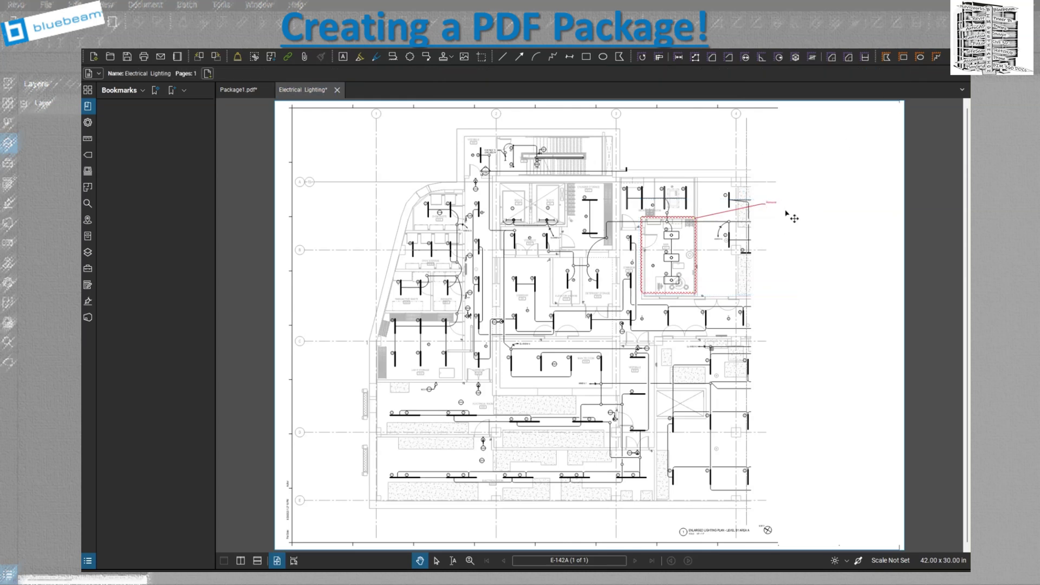
{"action": "left_click", "coordinate": [774, 205]}
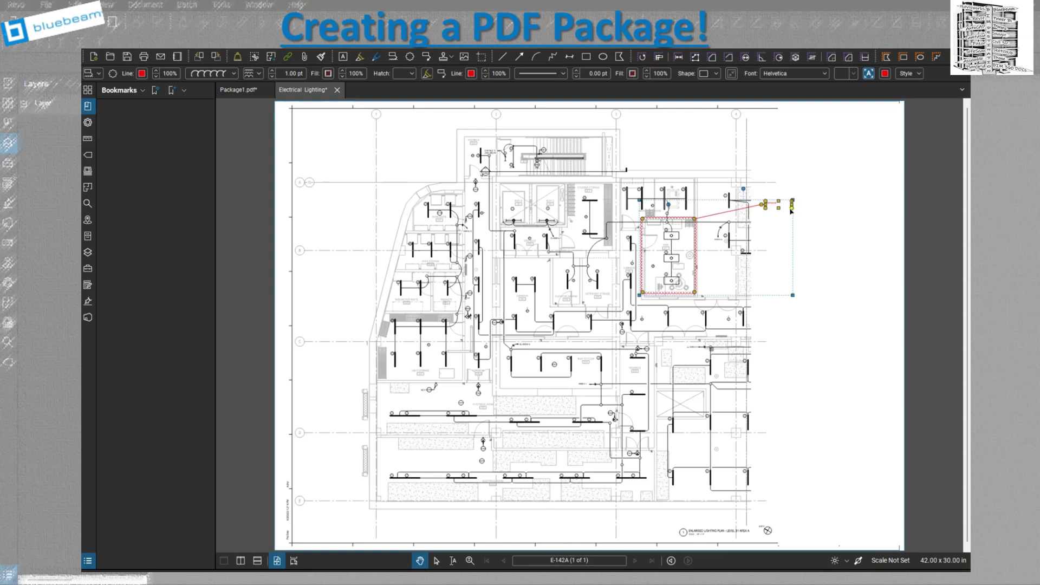
{"action": "left_click_drag", "start_coordinate": [792, 208], "coordinate": [822, 226]}
{"action": "type", "text": "Removed"}
{"action": "left_click", "coordinate": [830, 246]}
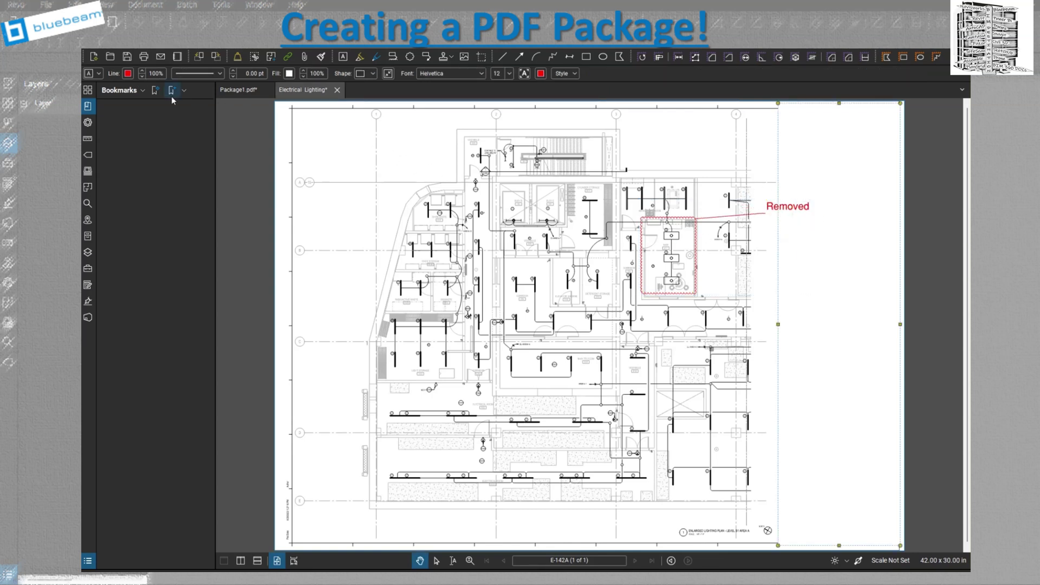
{"action": "left_click", "coordinate": [131, 62]}
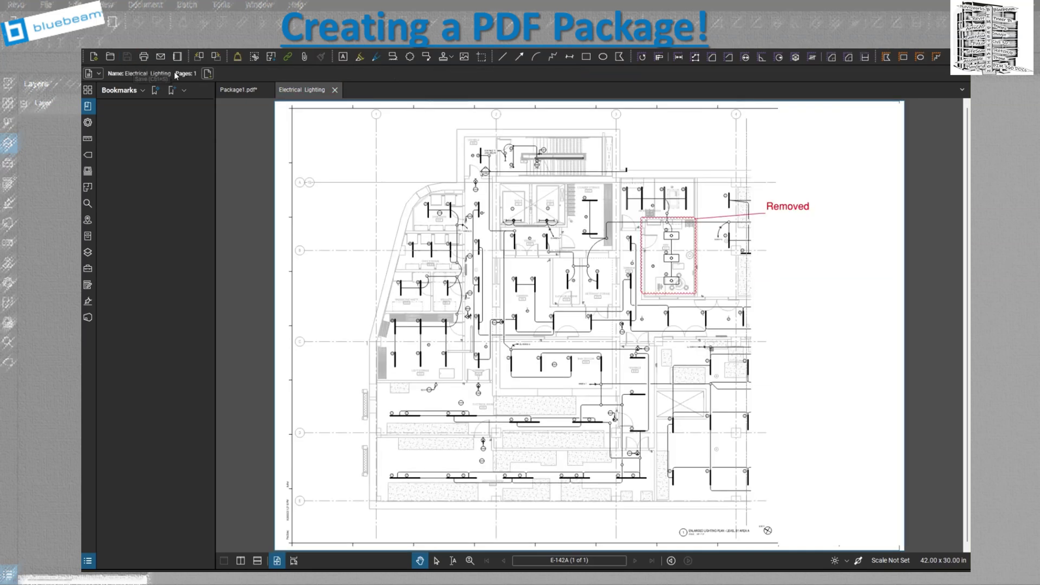
- Save Package1 and close the Electrical Lighting and package tabs
{"action": "left_click", "coordinate": [241, 90]}
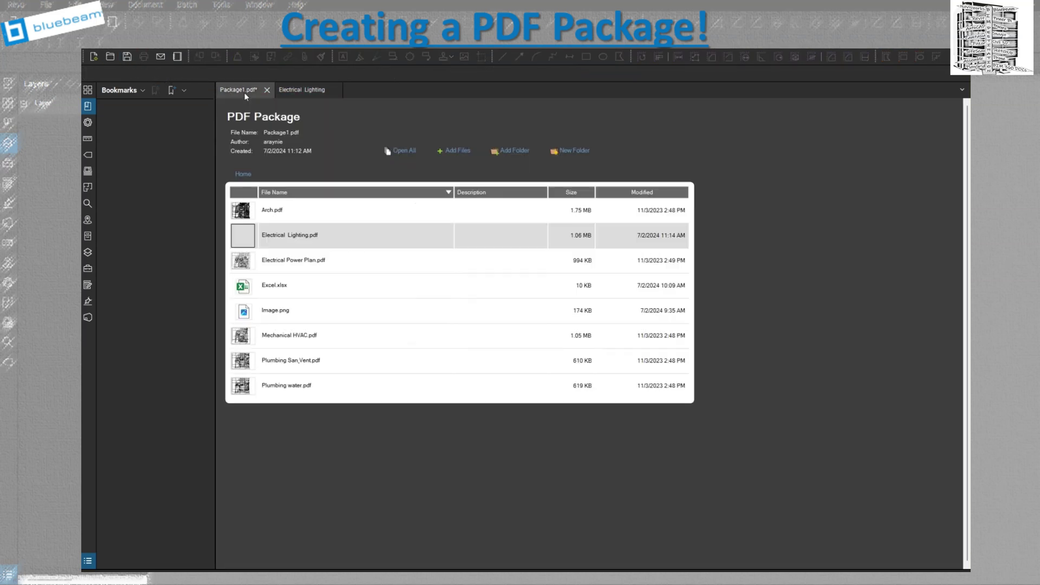
{"action": "left_click", "coordinate": [131, 58]}
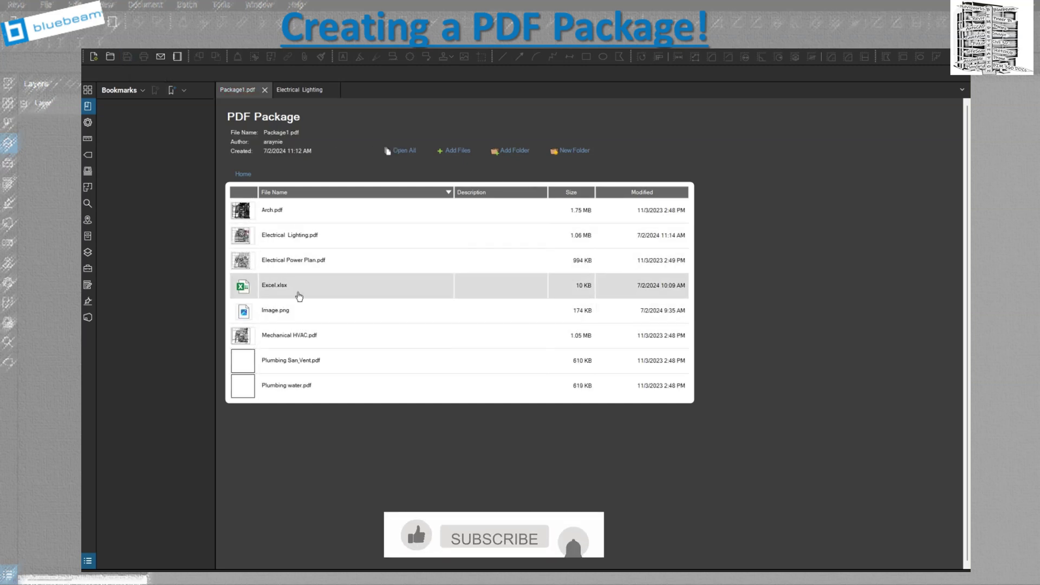
{"action": "left_click", "coordinate": [333, 90]}
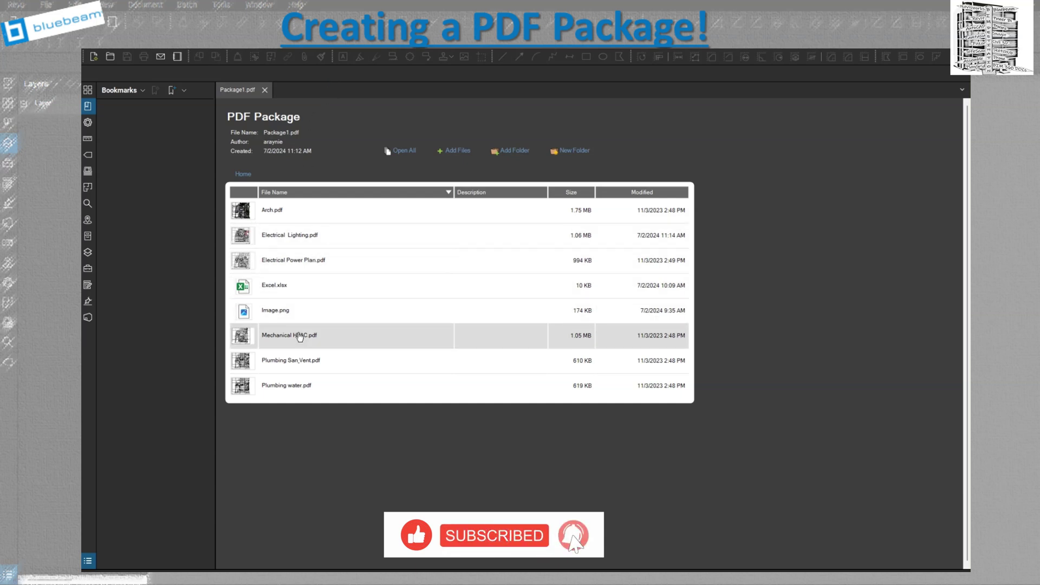
{"action": "left_click", "coordinate": [264, 90]}
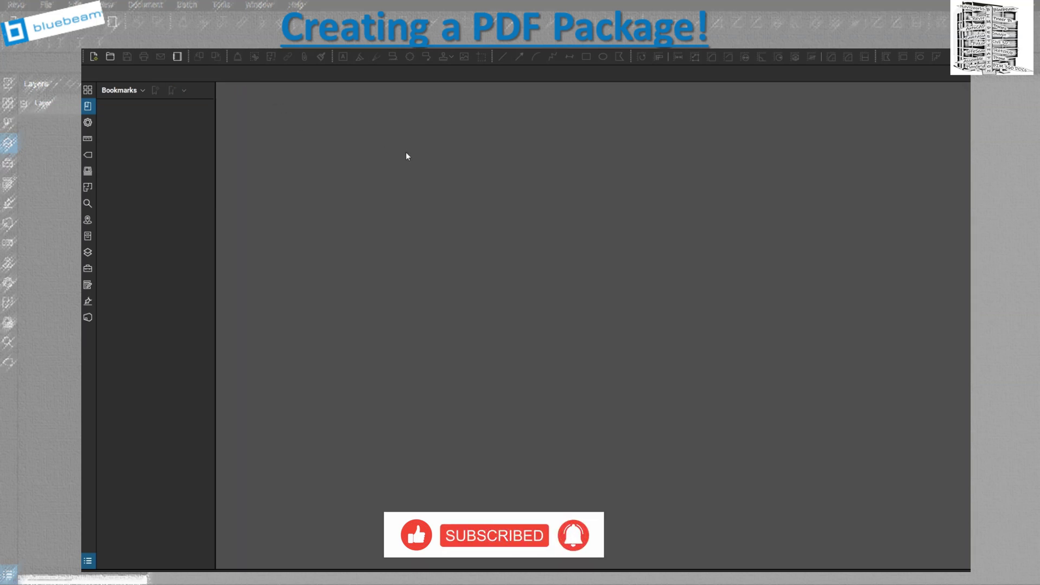
- Start a new empty PDF package, then reopen the saved Package1.pdf
{"action": "left_click", "coordinate": [120, 42]}
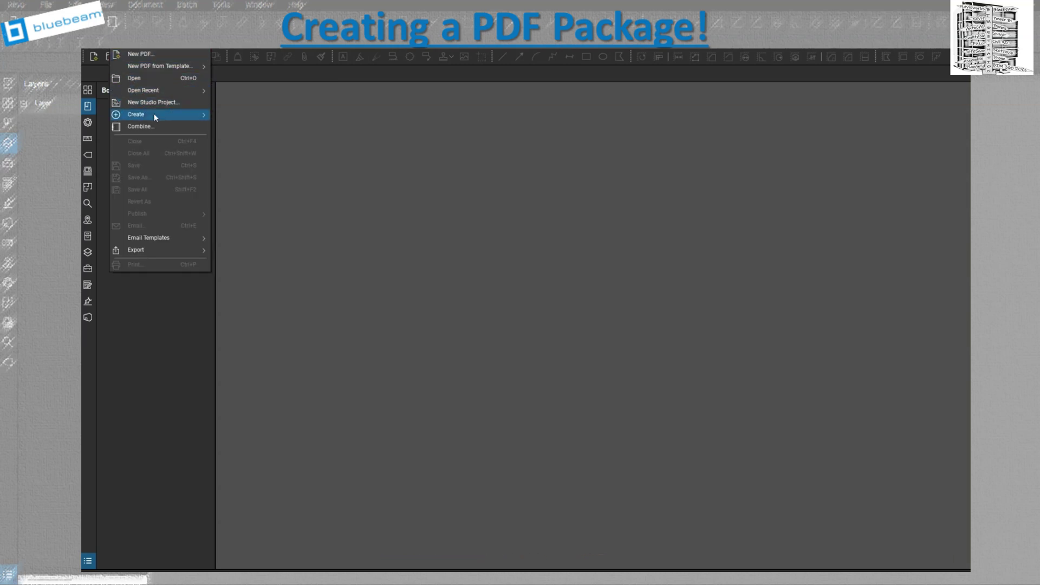
{"action": "left_click", "coordinate": [254, 164]}
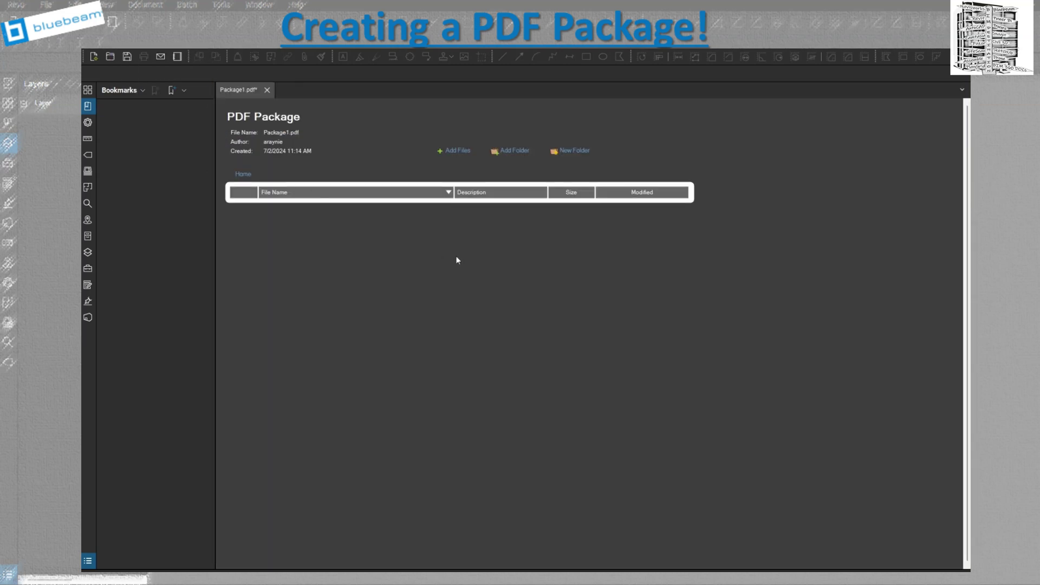
{"action": "left_click", "coordinate": [120, 42]}
{"action": "left_click", "coordinate": [142, 77]}
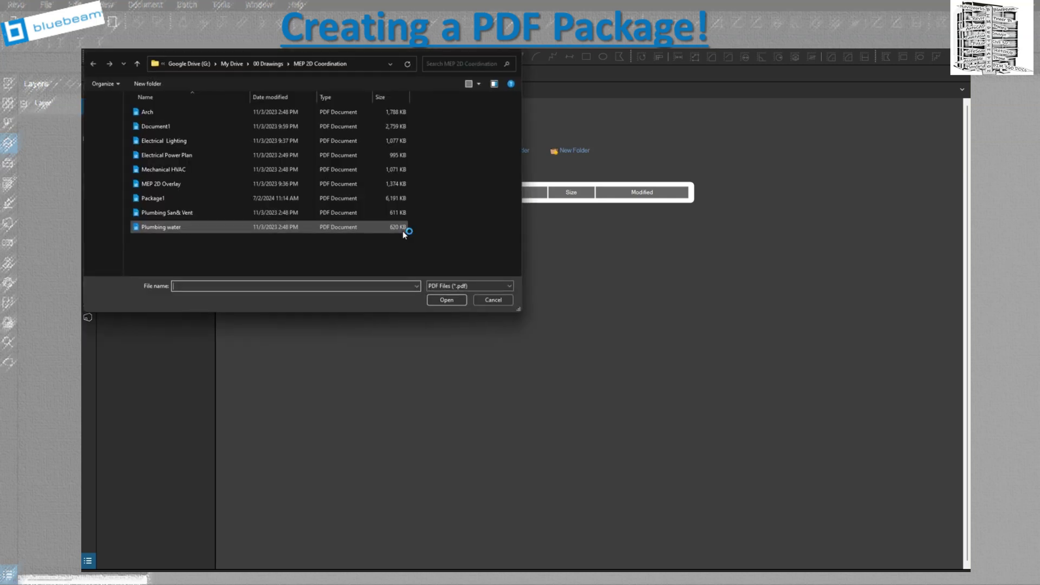
{"action": "left_click", "coordinate": [160, 199]}
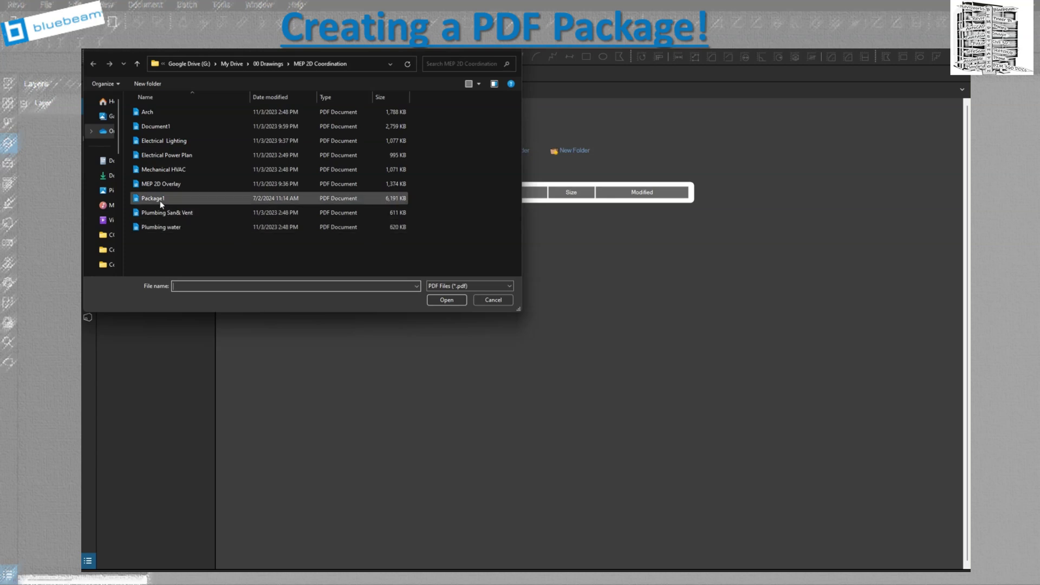
{"action": "left_click", "coordinate": [446, 300]}
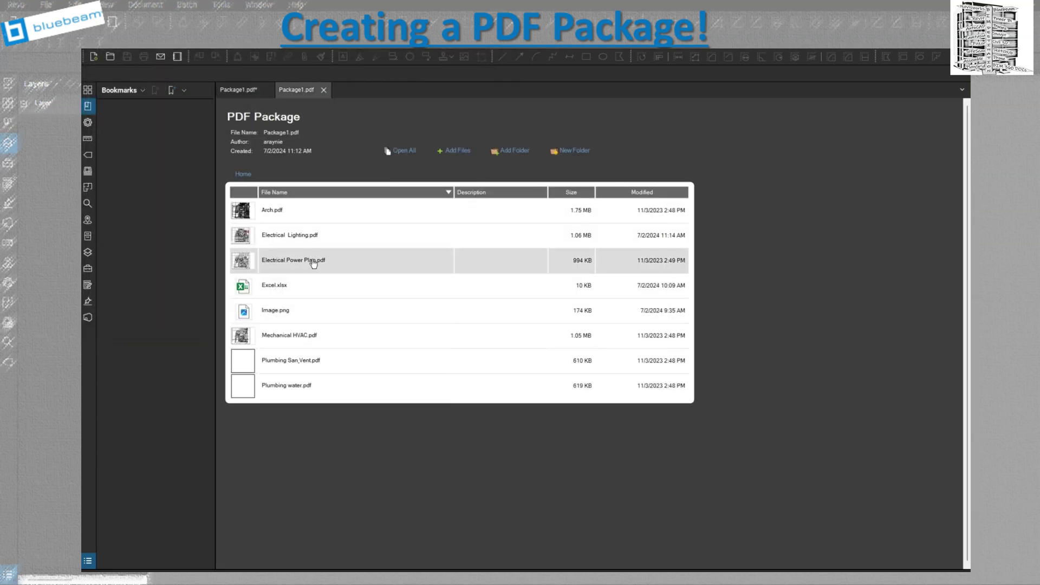
- Open Mechanical HVAC.pdf, draw a red ellipse around the upper-middle room, and save
{"action": "double_click", "coordinate": [278, 338]}
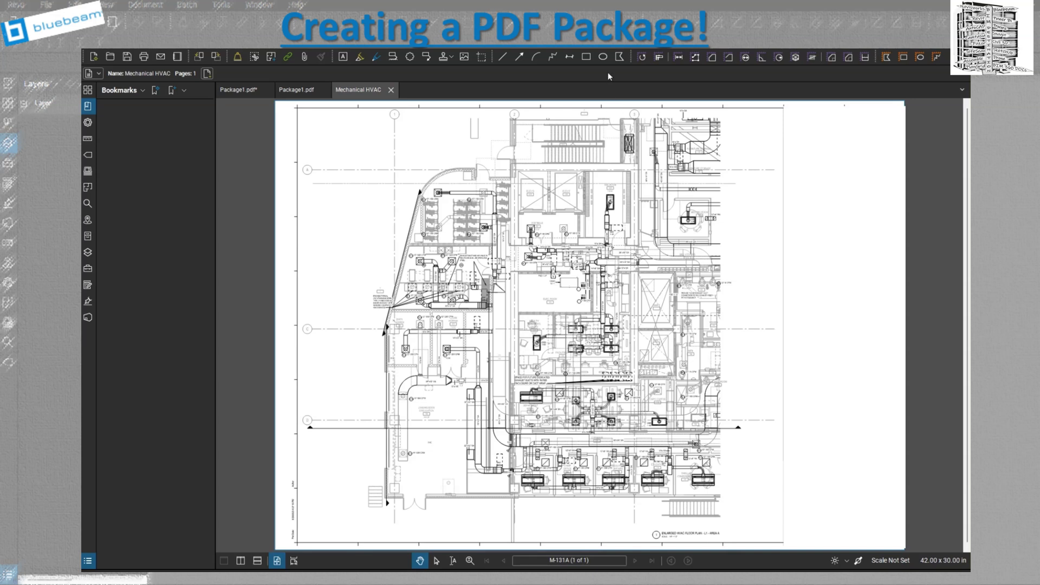
{"action": "left_click", "coordinate": [603, 57]}
{"action": "left_click_drag", "start_coordinate": [508, 162], "coordinate": [586, 242]}
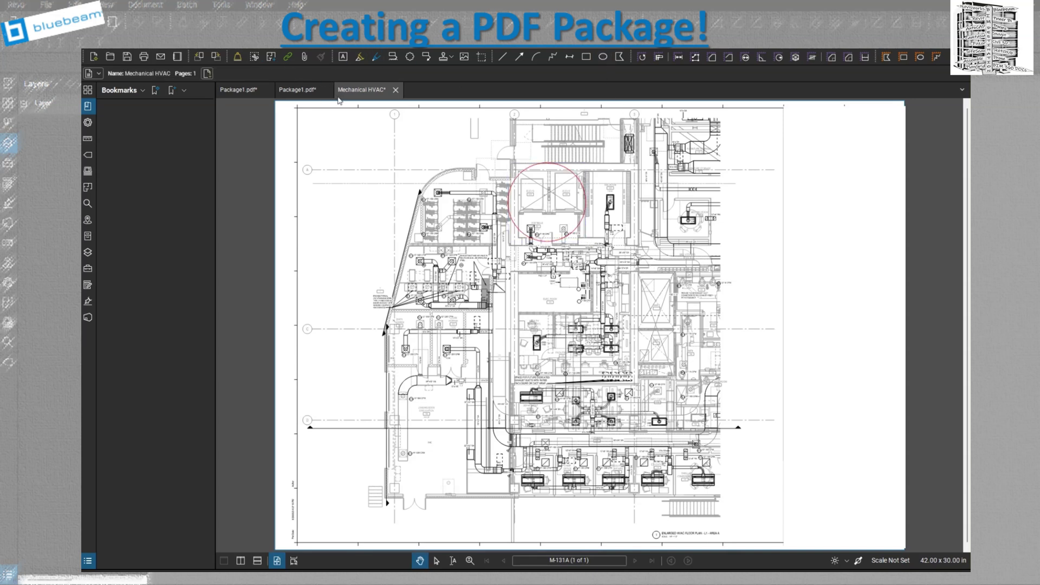
{"action": "left_click", "coordinate": [127, 57]}
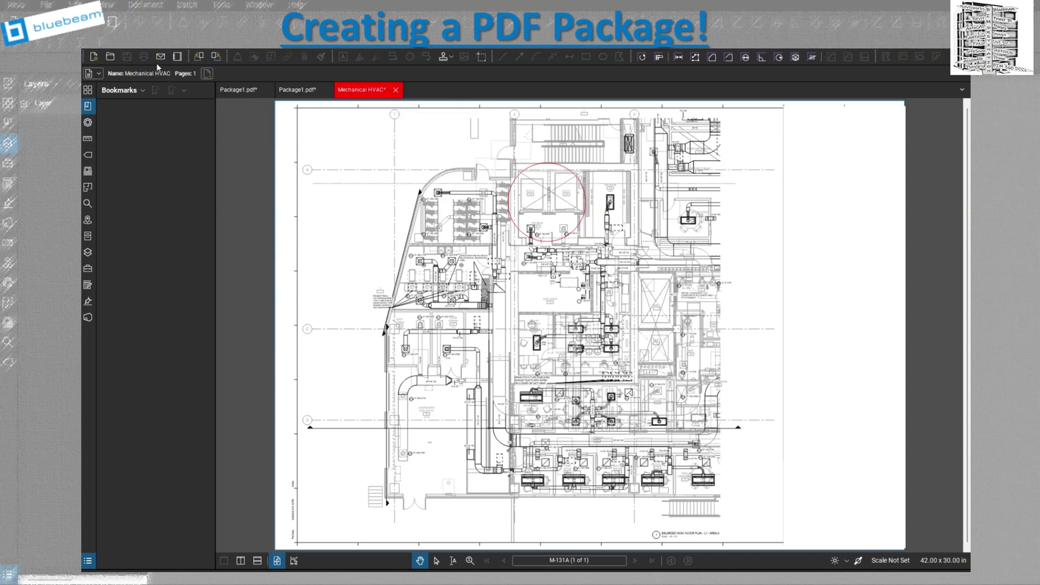
- Save Package1.pdf, close the extra unsaved empty package, and return to Package1's file list
{"action": "left_click", "coordinate": [294, 91]}
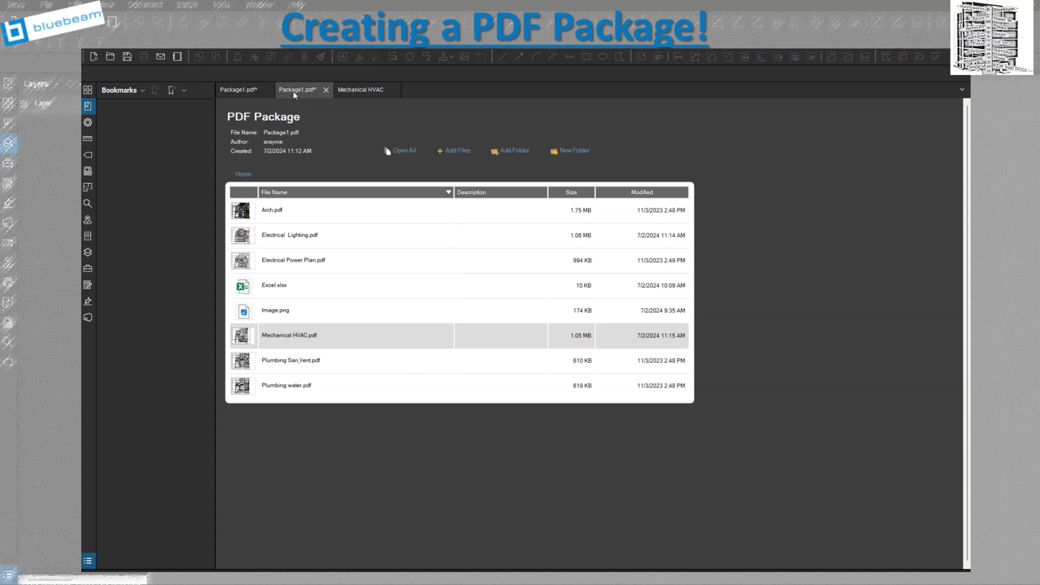
{"action": "left_click", "coordinate": [128, 57]}
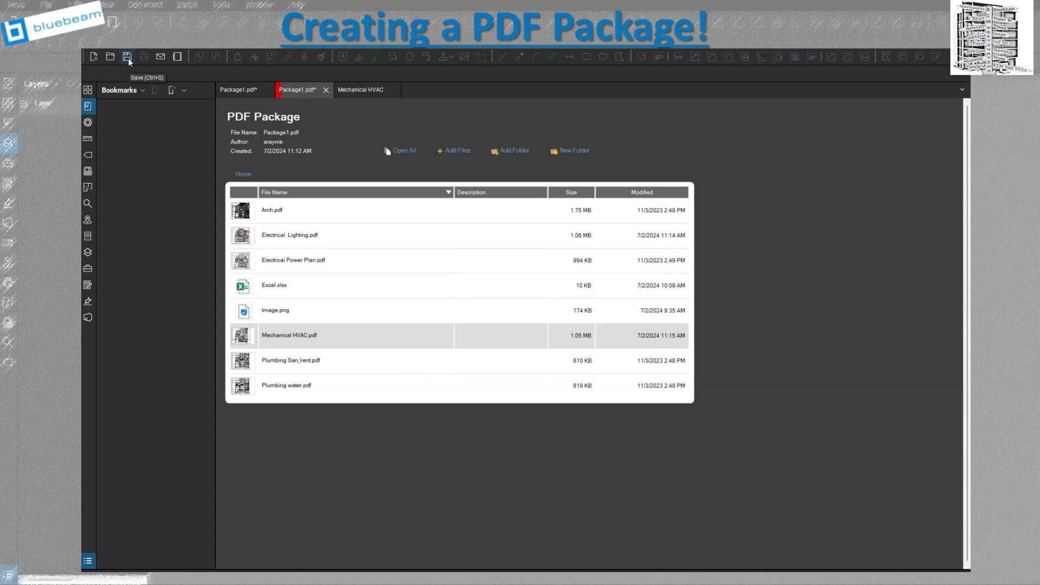
{"action": "left_click", "coordinate": [266, 91]}
{"action": "left_click", "coordinate": [588, 355]}
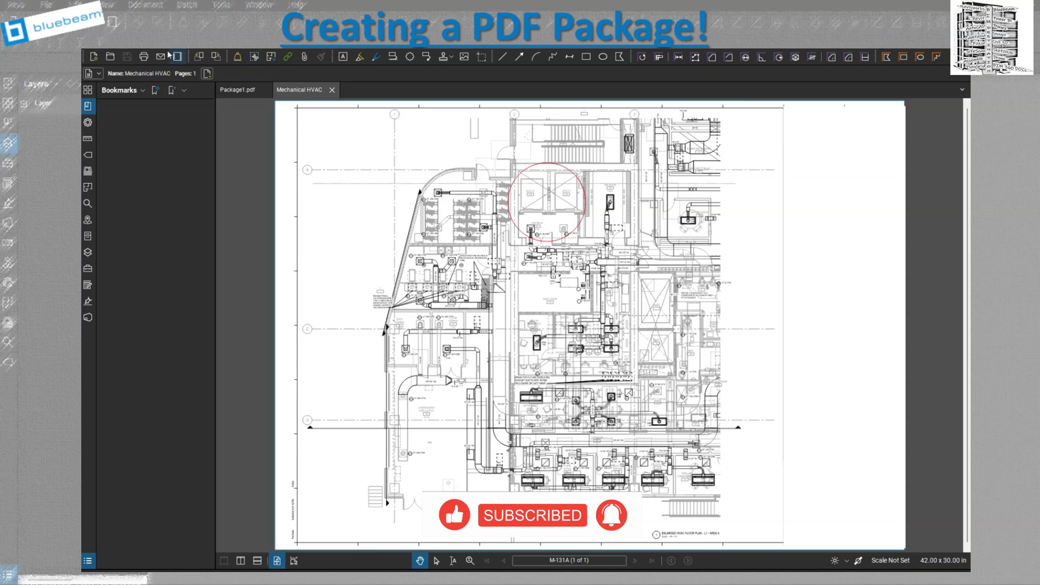
{"action": "left_click", "coordinate": [235, 95]}
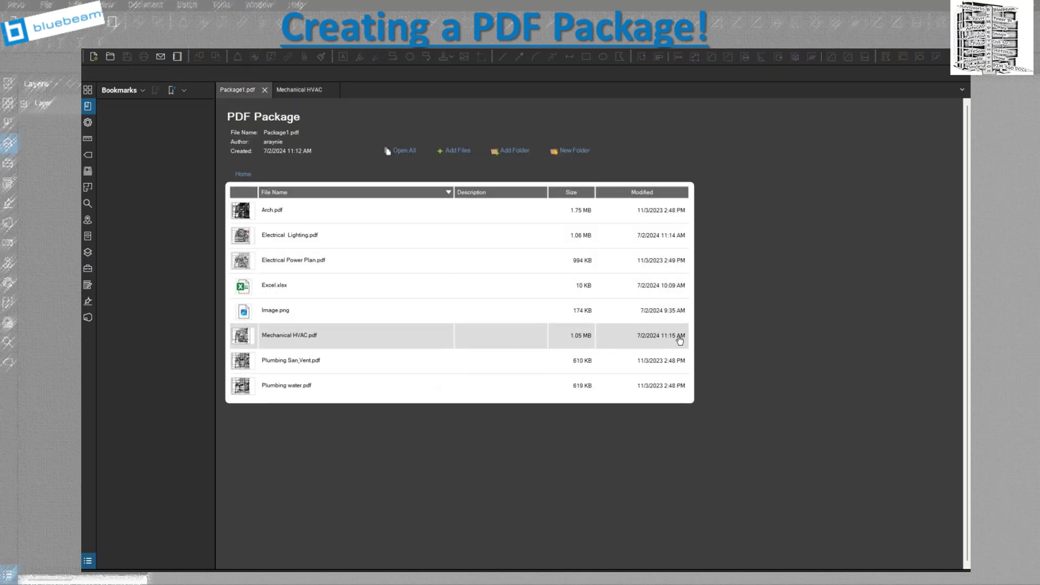